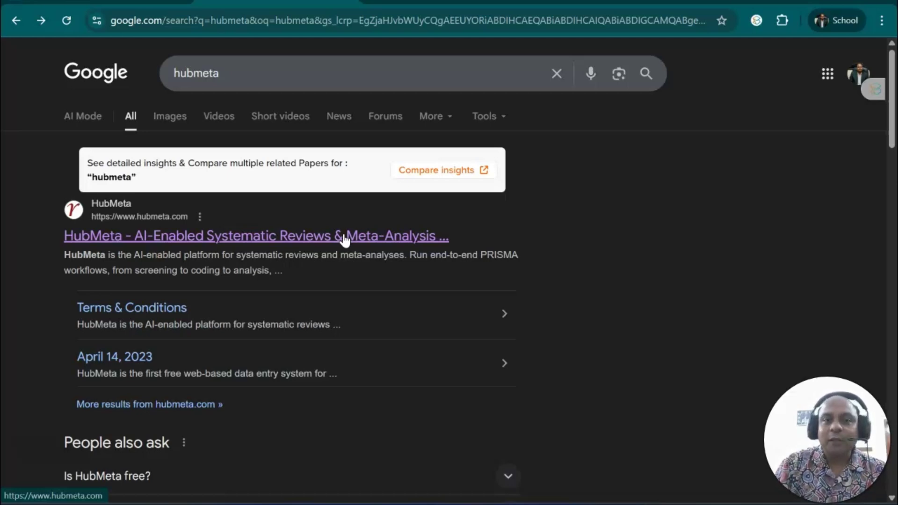
- Open the HubMeta website from the search results and scroll through the Ignite landing page and back up
left_click(342, 237)
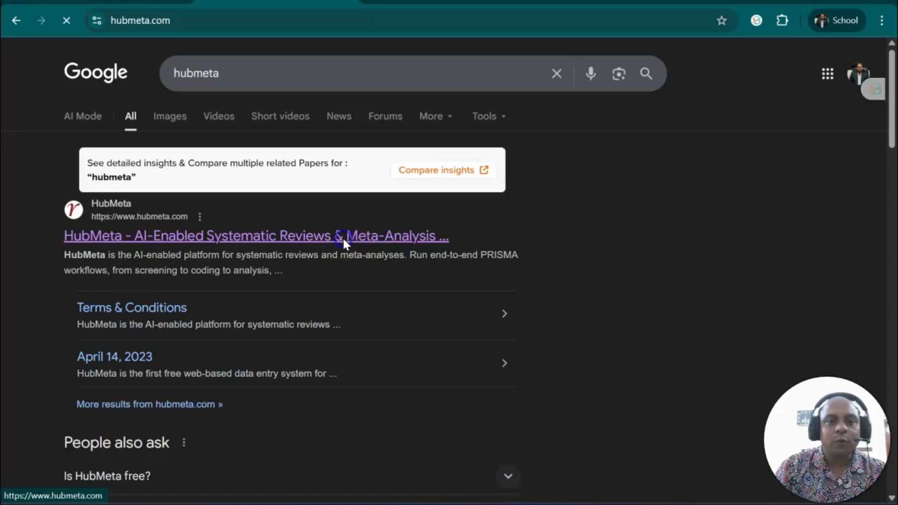
scroll(635, 231, "down", 2)
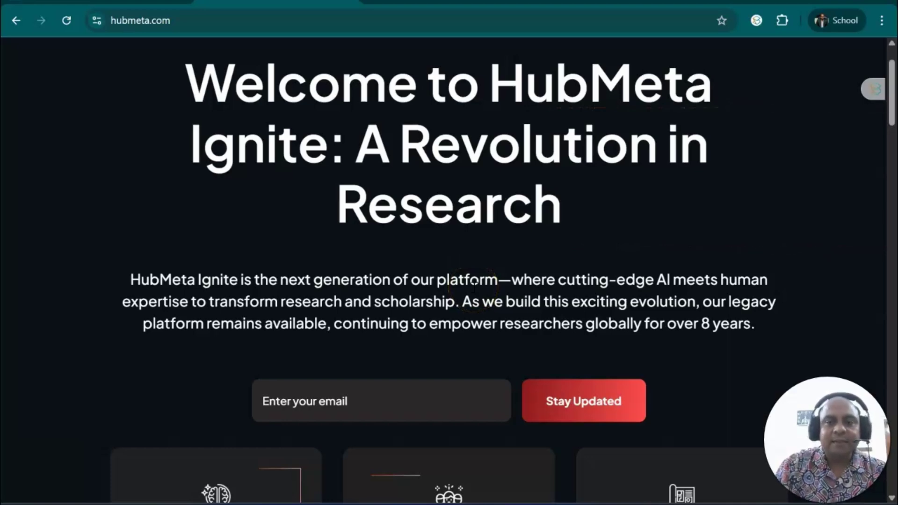
scroll(473, 286, "down", 3)
scroll(473, 293, "down", 5)
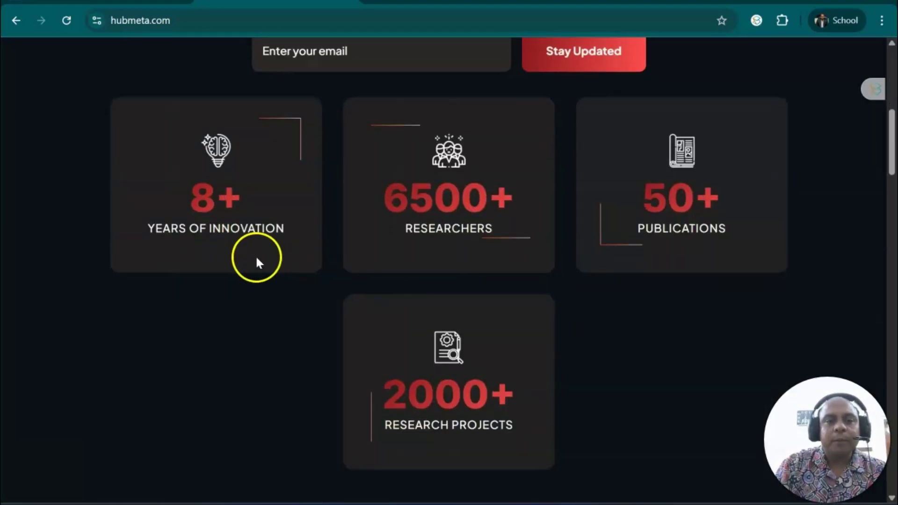
scroll(578, 264, "down", 9)
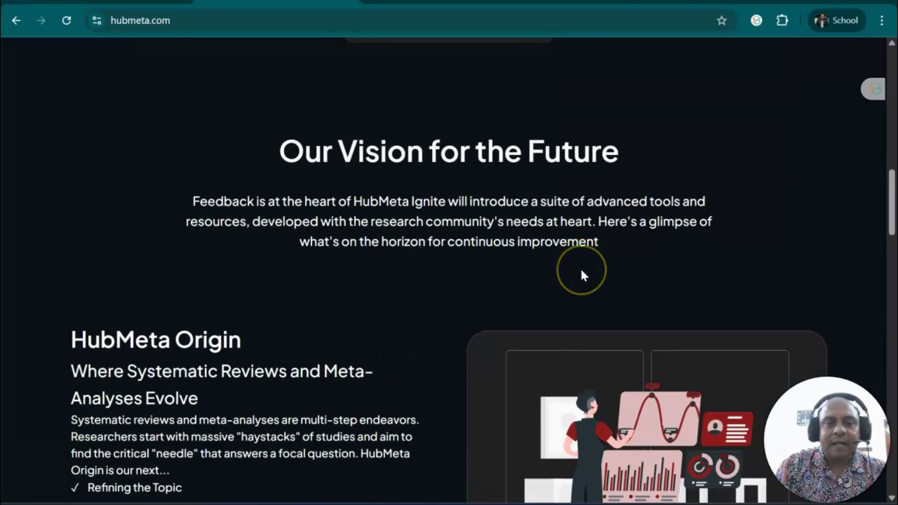
scroll(581, 269, "down", 3)
scroll(580, 272, "up", 15)
scroll(580, 271, "up", 3)
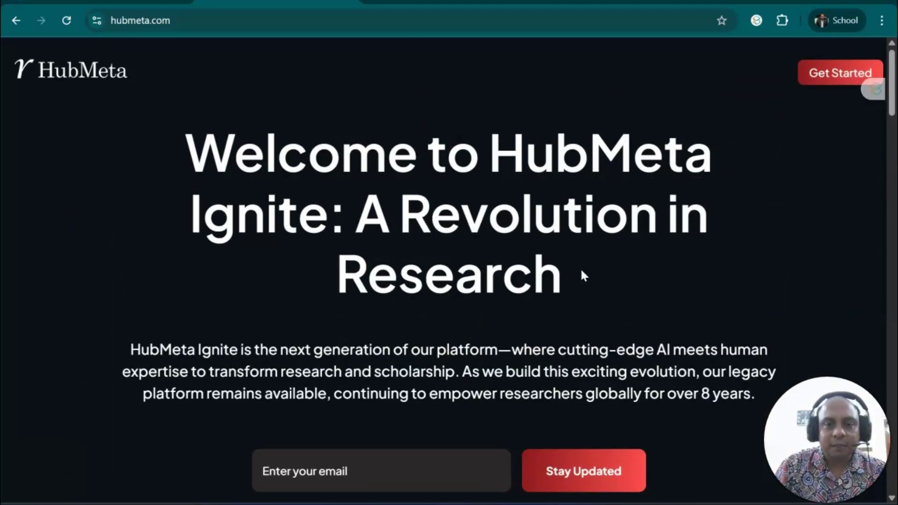
- Sign in to HubMeta with the first Google account and confirm to reach the Projects dashboard
left_click(819, 71)
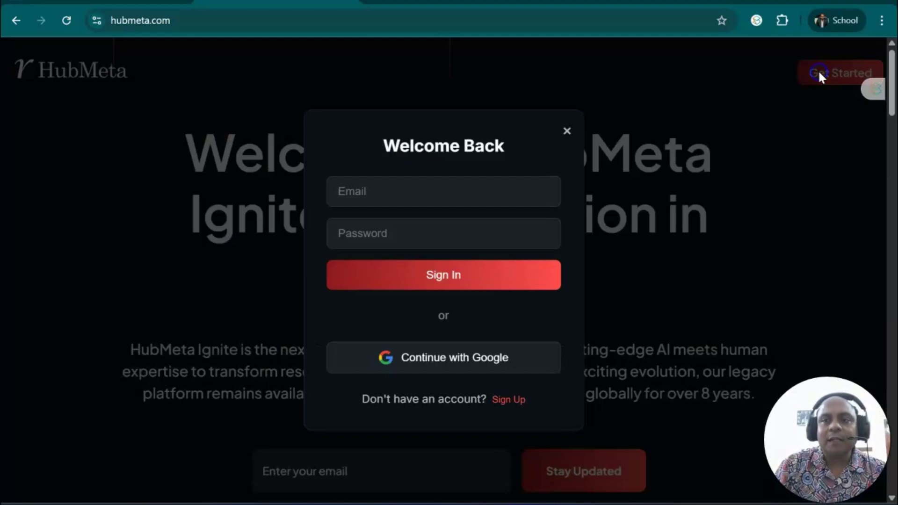
left_click(434, 360)
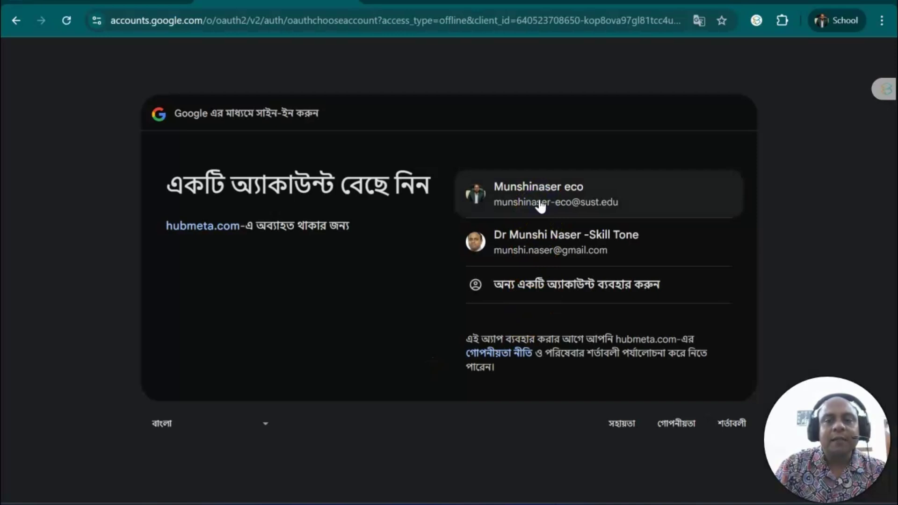
left_click(541, 205)
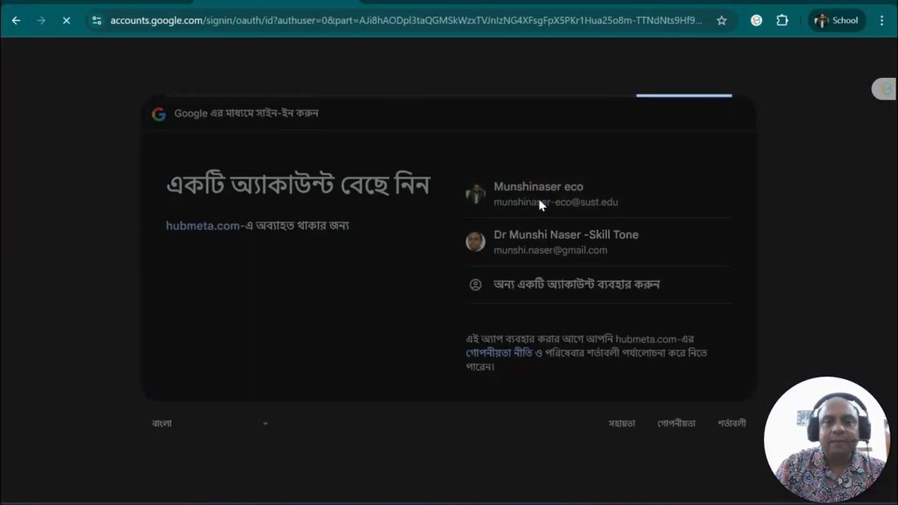
left_click(665, 344)
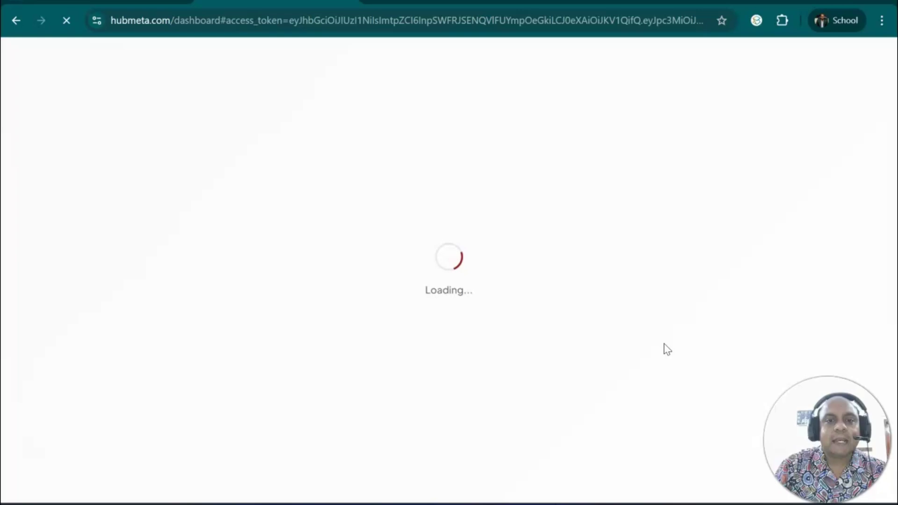
left_click(613, 332)
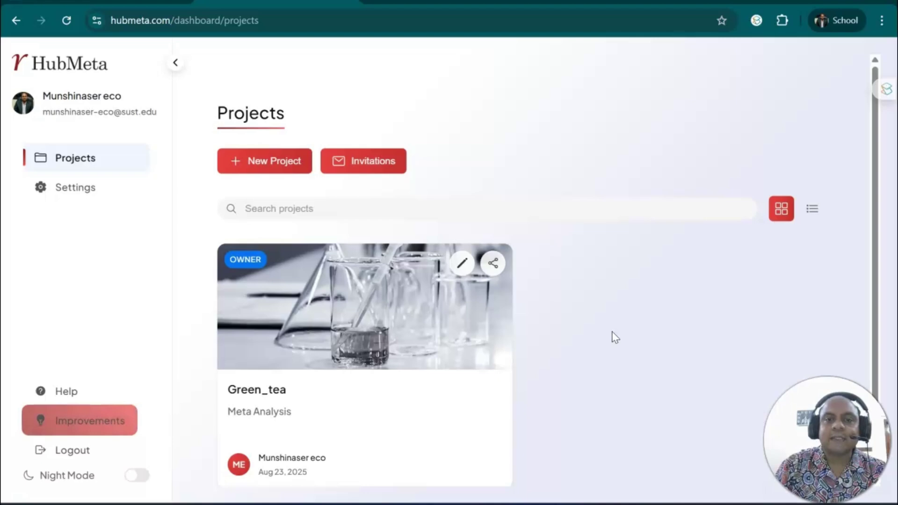
- Create a new project named SLR_Meta_Digital_Marketing from the Projects page
scroll(613, 336, "down", 1)
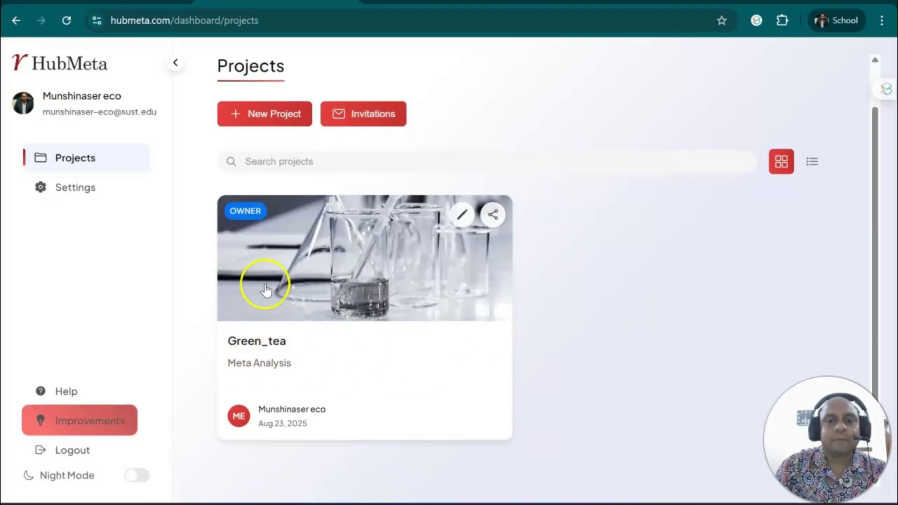
scroll(227, 206, "up", 1)
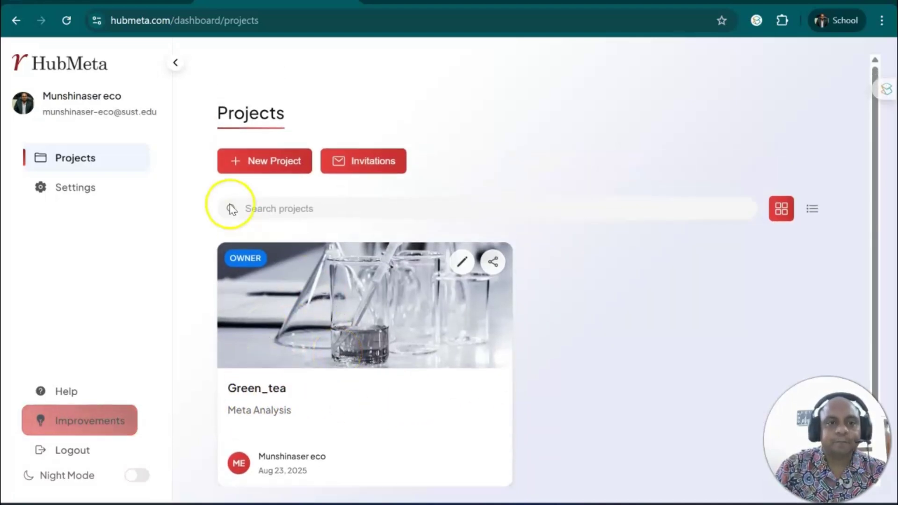
left_click(255, 164)
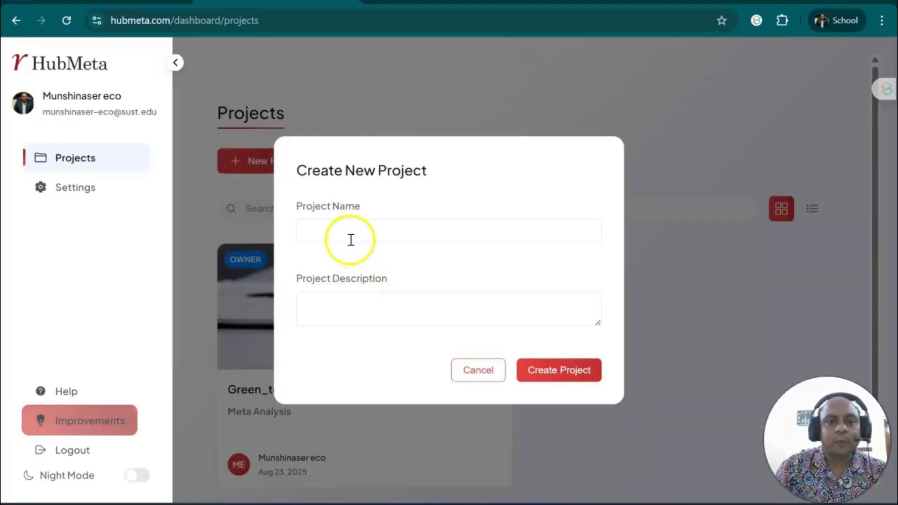
left_click(348, 230)
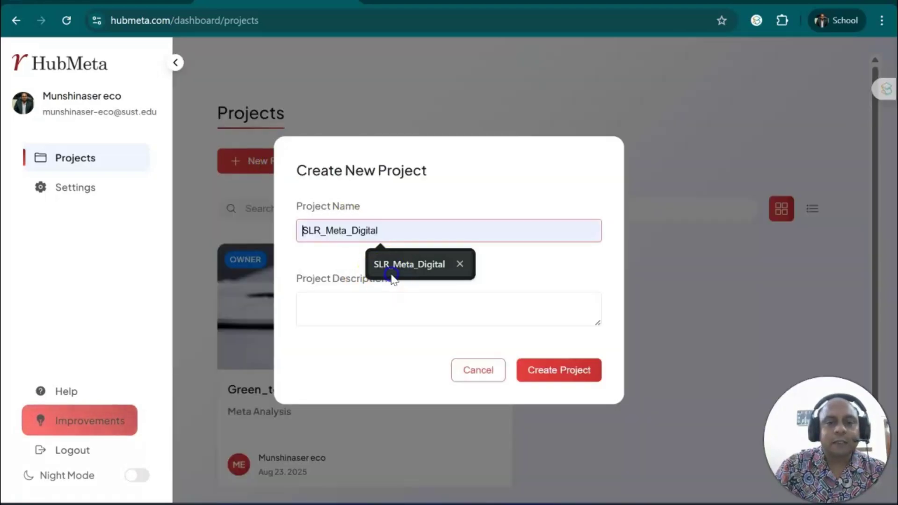
left_click(392, 274)
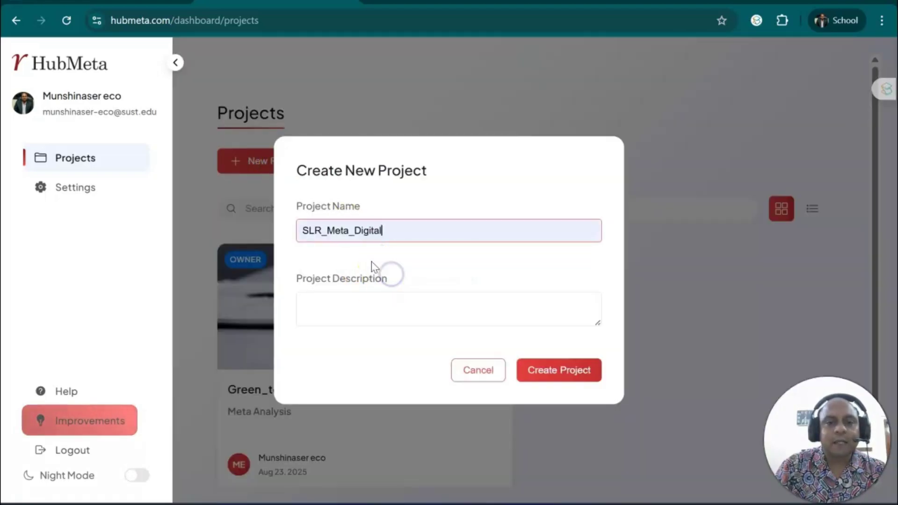
left_click(389, 231)
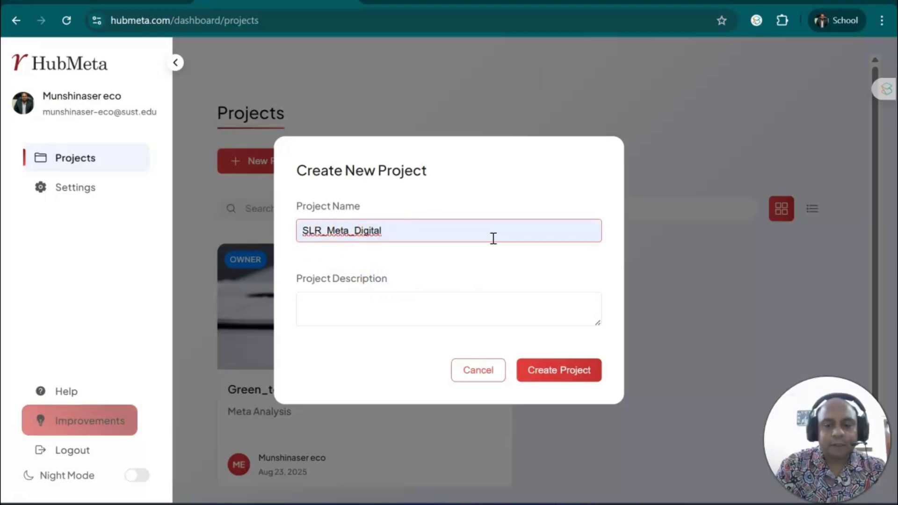
type("_Marketing")
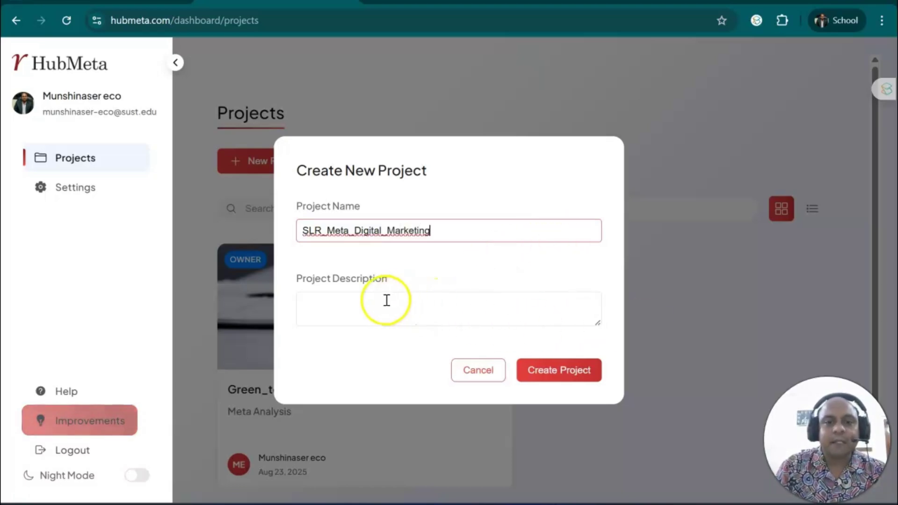
left_click(556, 373)
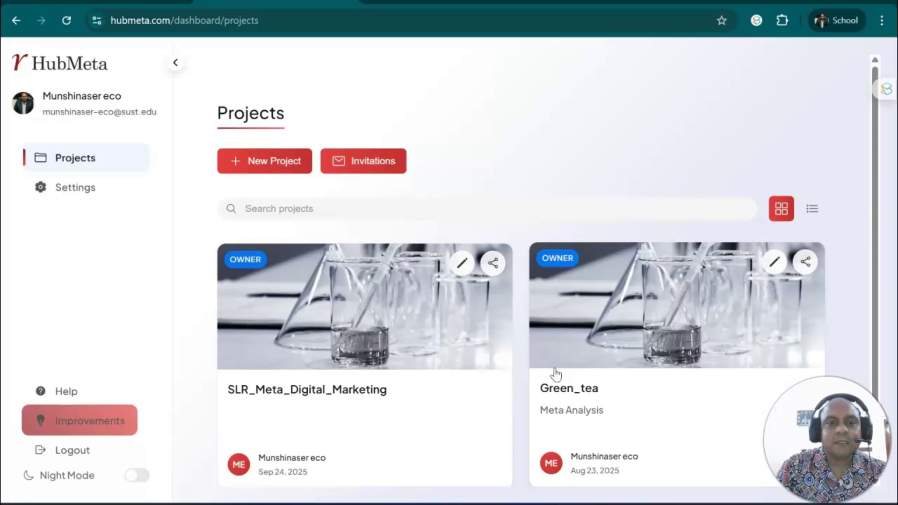
- Open the SLR_Meta_Digital_Marketing project overview, browse it, and show the Pull flyout
scroll(287, 371, "down", 1)
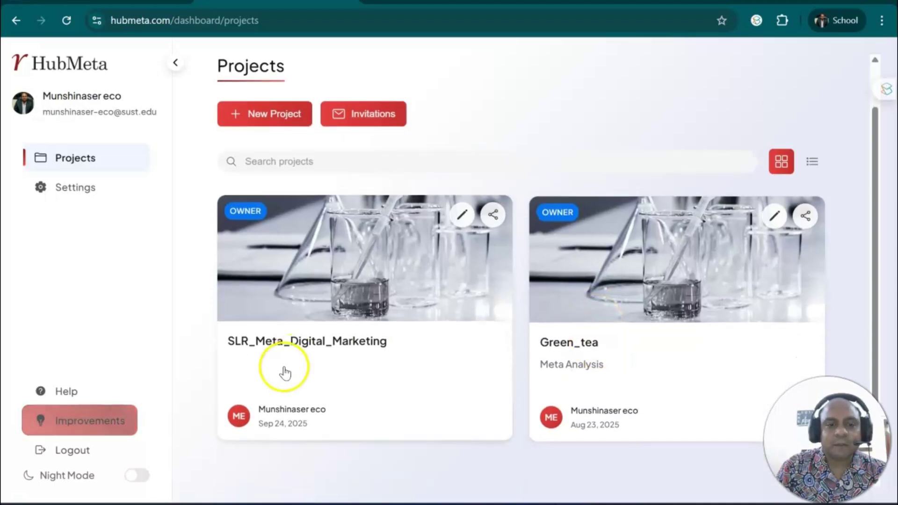
left_click(286, 369)
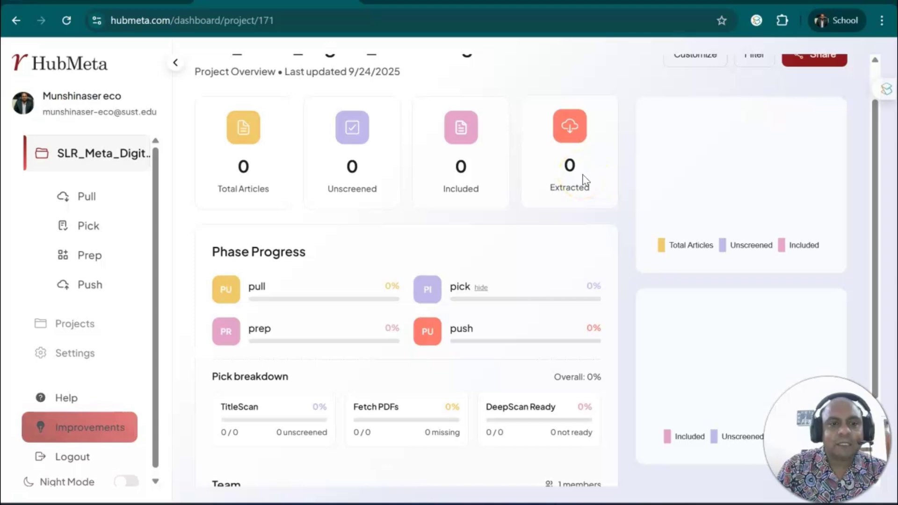
scroll(585, 181, "down", 3)
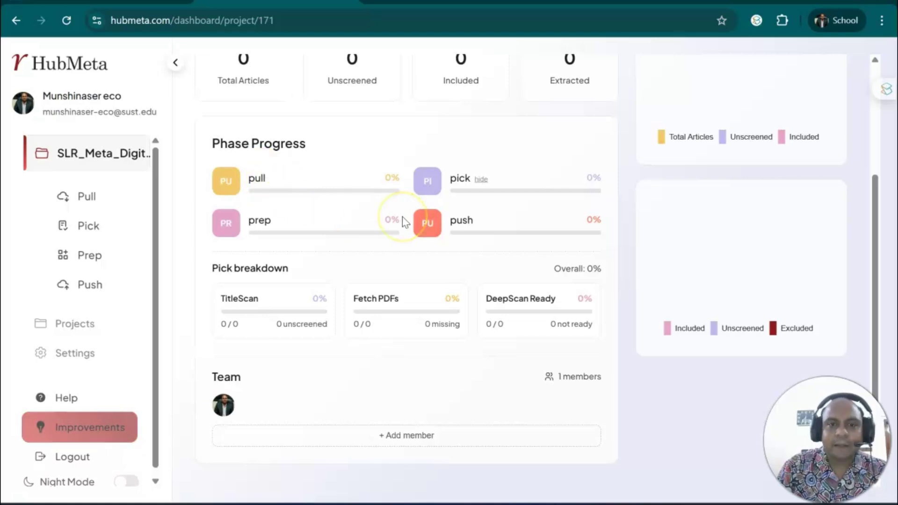
scroll(405, 223, "up", 2)
scroll(402, 222, "up", 2)
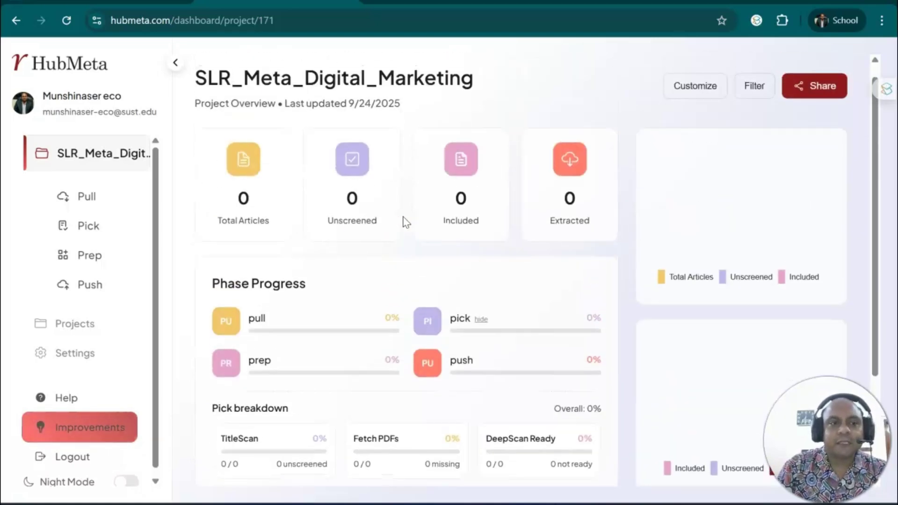
scroll(401, 223, "up", 1)
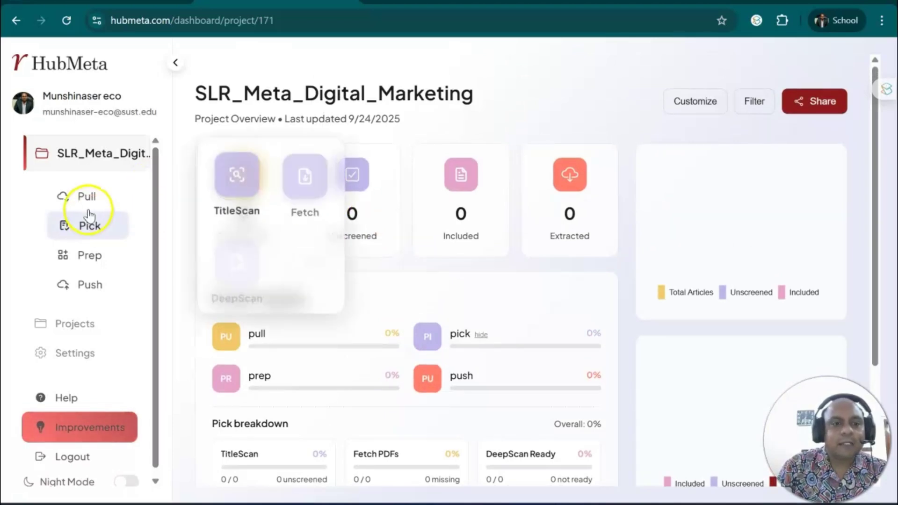
mouse_move(90, 206)
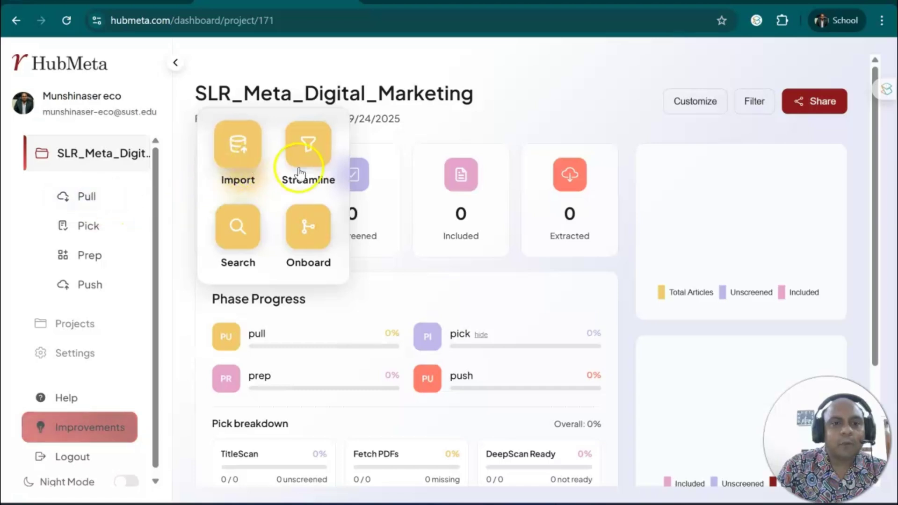
- Open the Pull stage's Import page and try to start a file upload
left_click(248, 166)
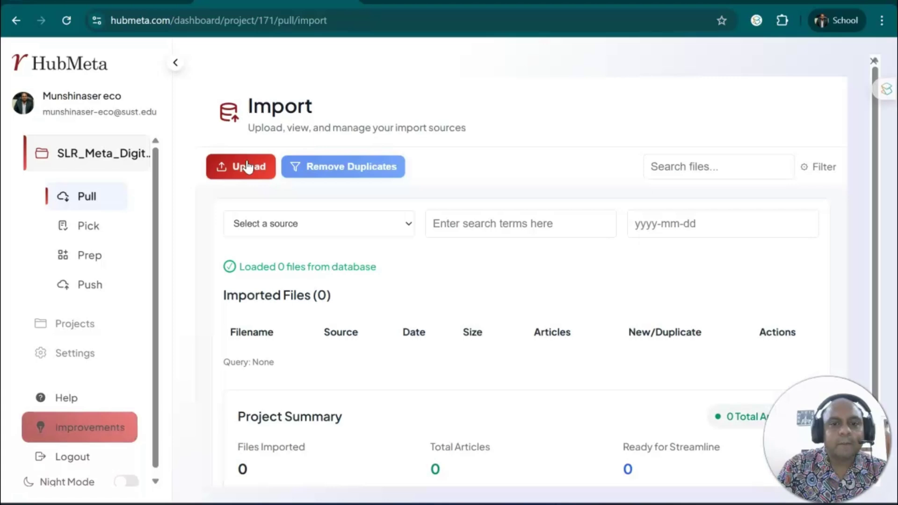
left_click(244, 171)
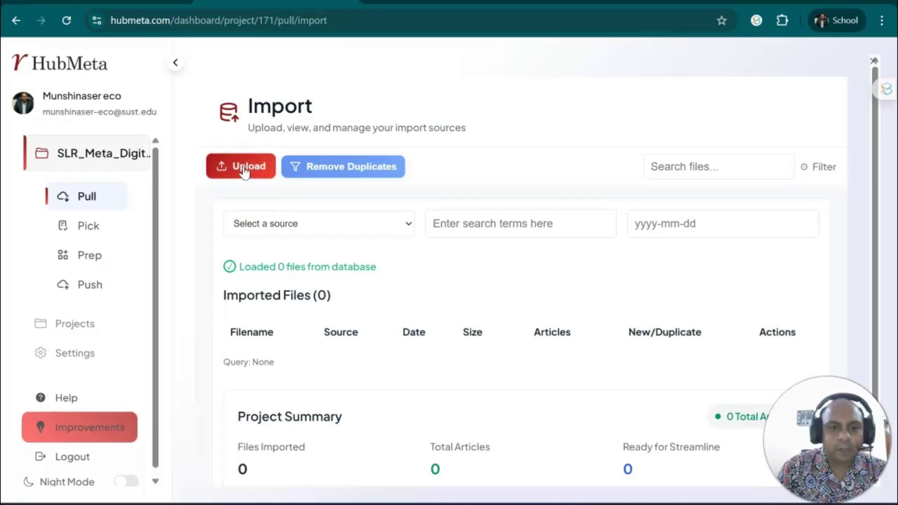
left_click(244, 171)
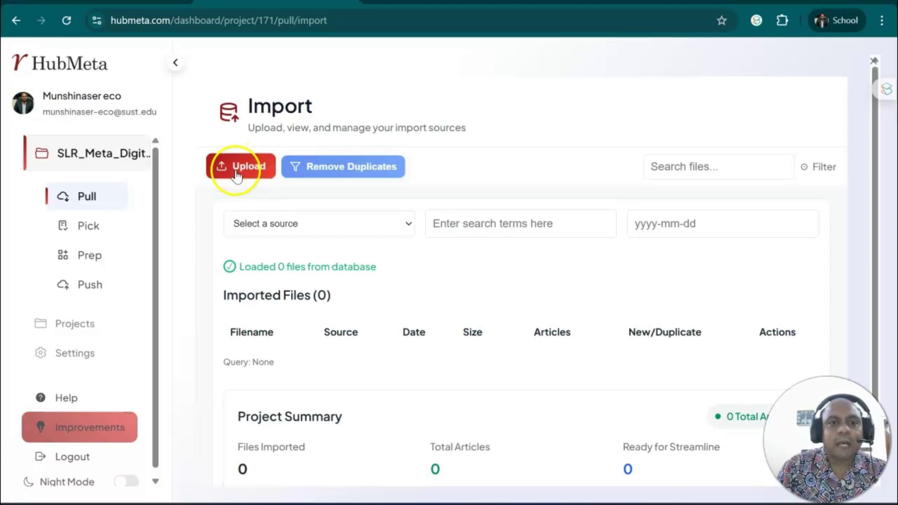
left_click(240, 168)
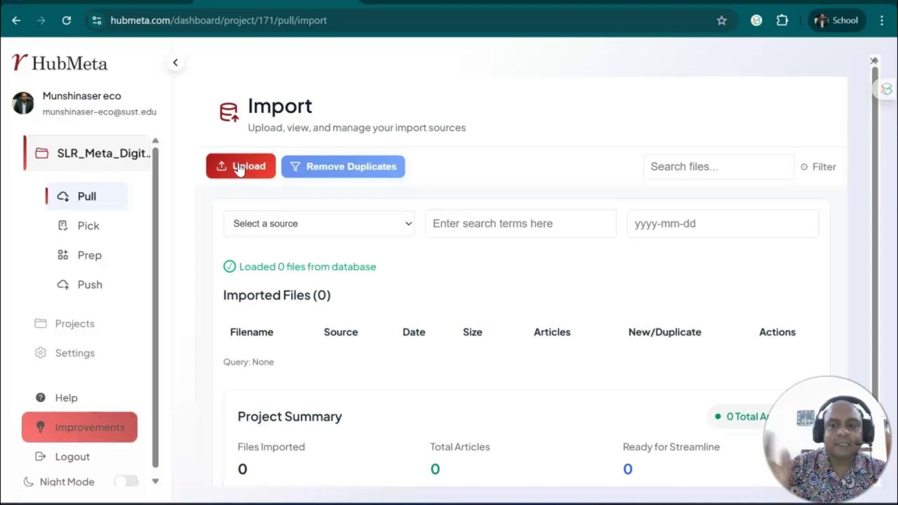
- Scroll the Import page and bring up the Pull stage's tools
scroll(362, 225, "down", 2)
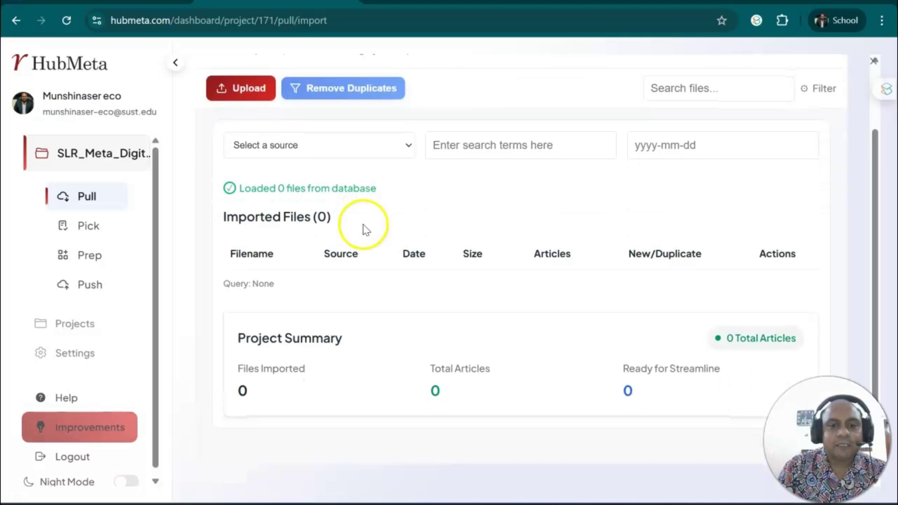
scroll(366, 231, "up", 2)
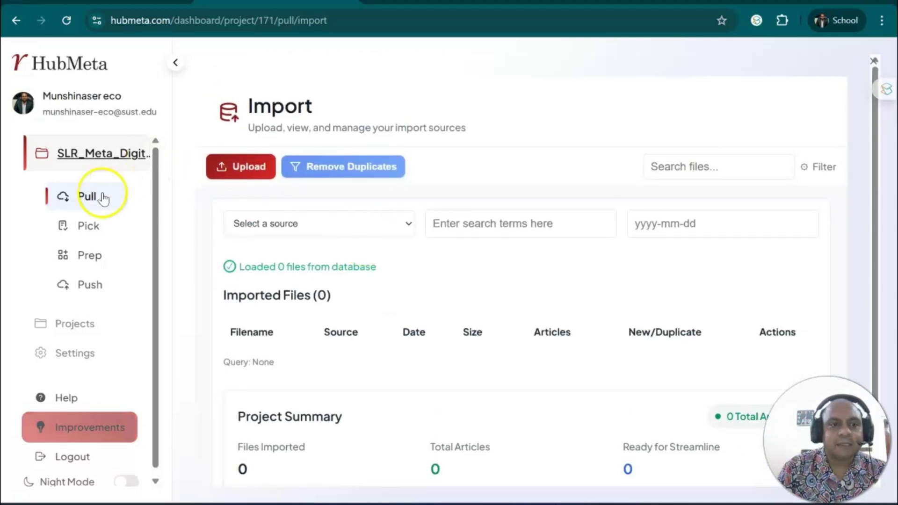
left_click(87, 195)
left_click(237, 228)
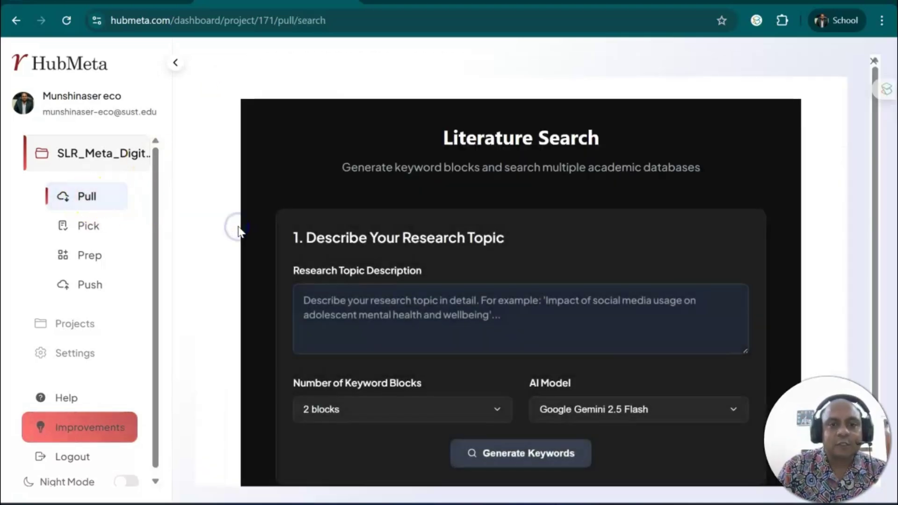
scroll(439, 318, "down", 2)
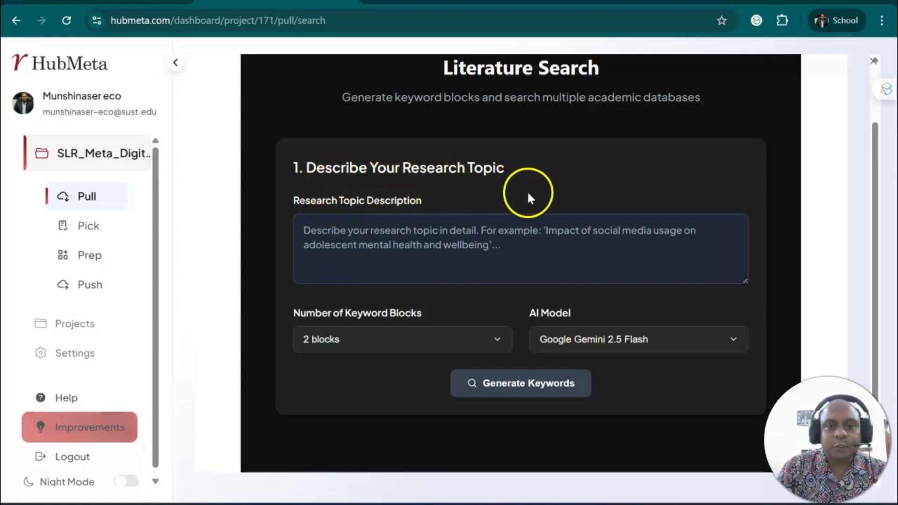
left_click(588, 349)
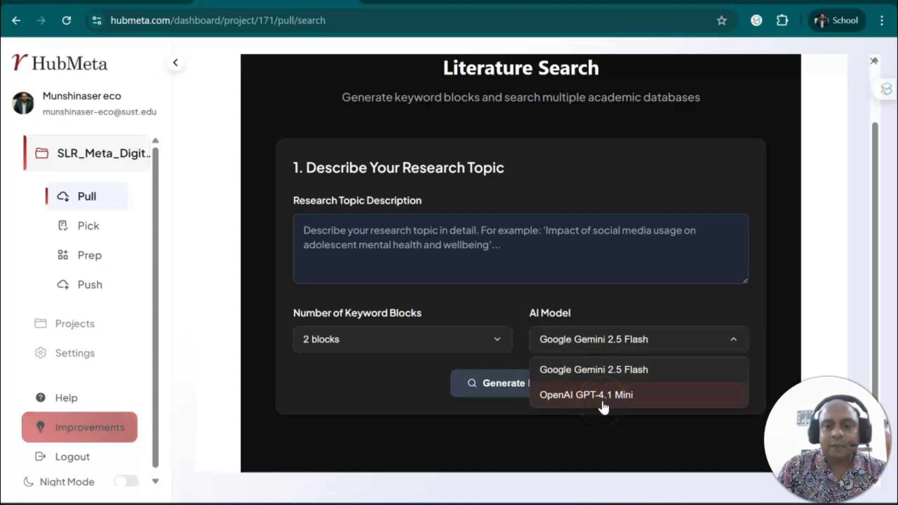
left_click(440, 345)
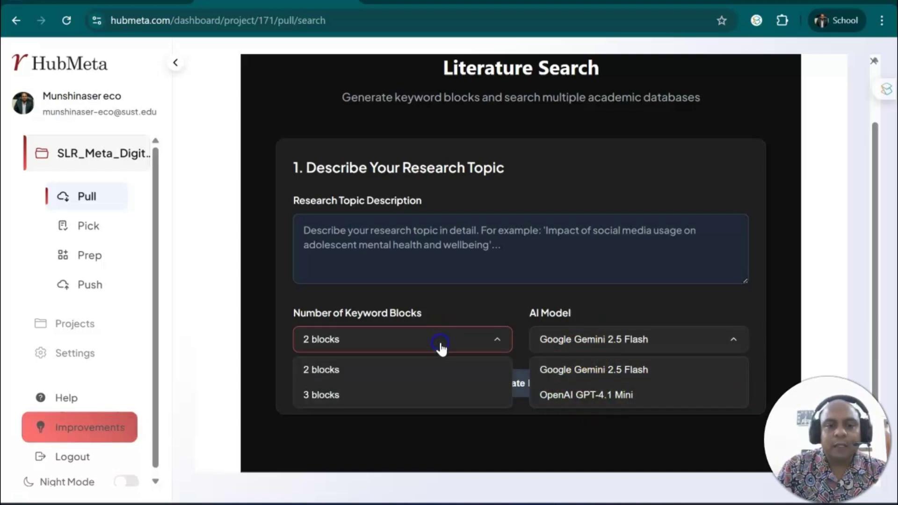
left_click(441, 346)
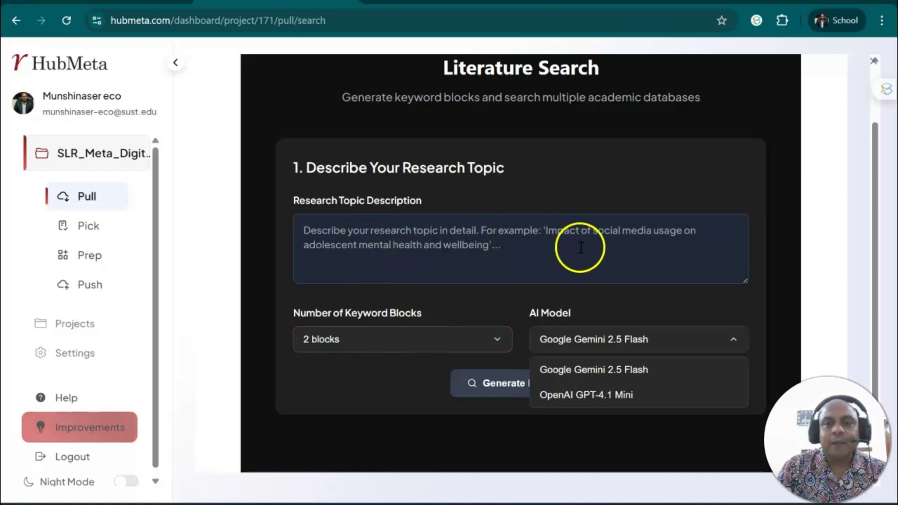
left_click(270, 249)
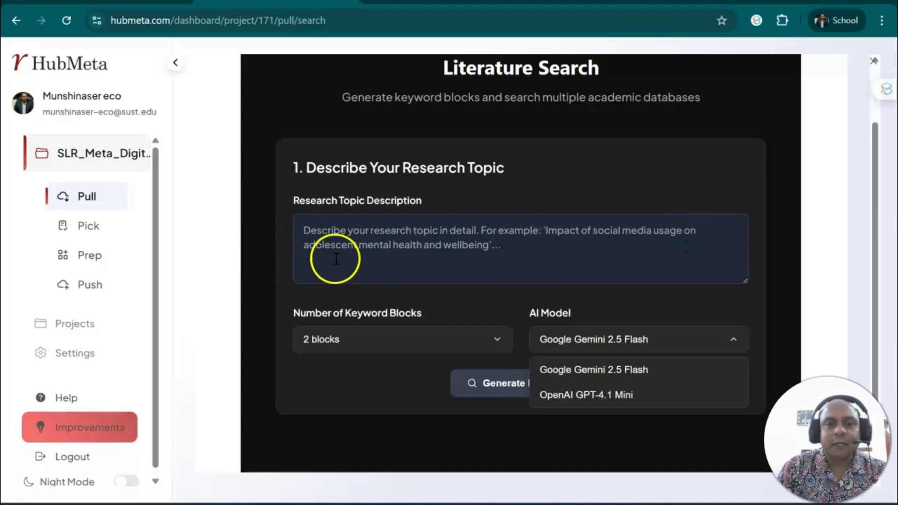
left_click(506, 253)
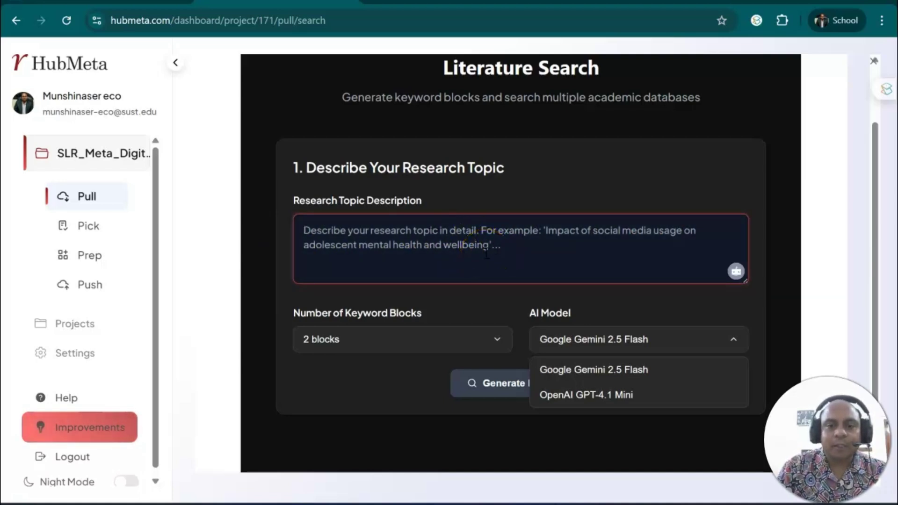
mouse_move(89, 196)
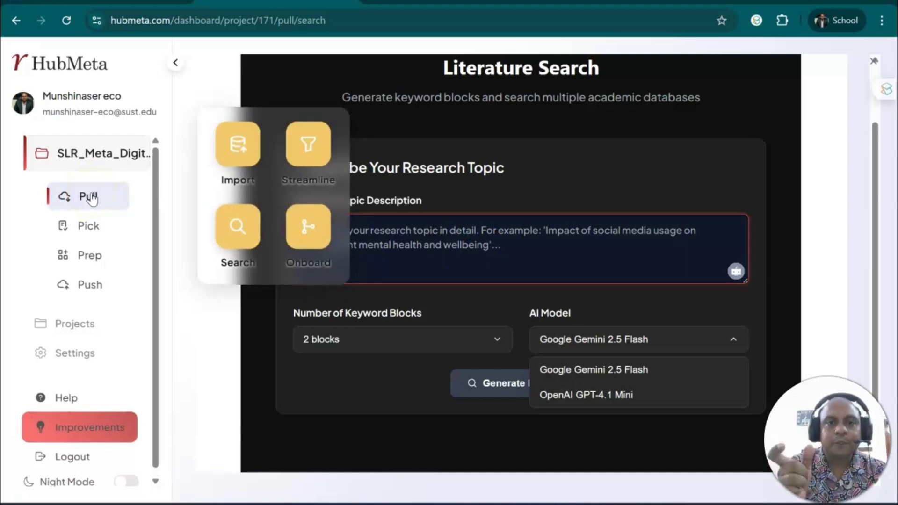
- View the empty Streamline deduplication page and its tiles, then go to the Pick stage overview
left_click(307, 159)
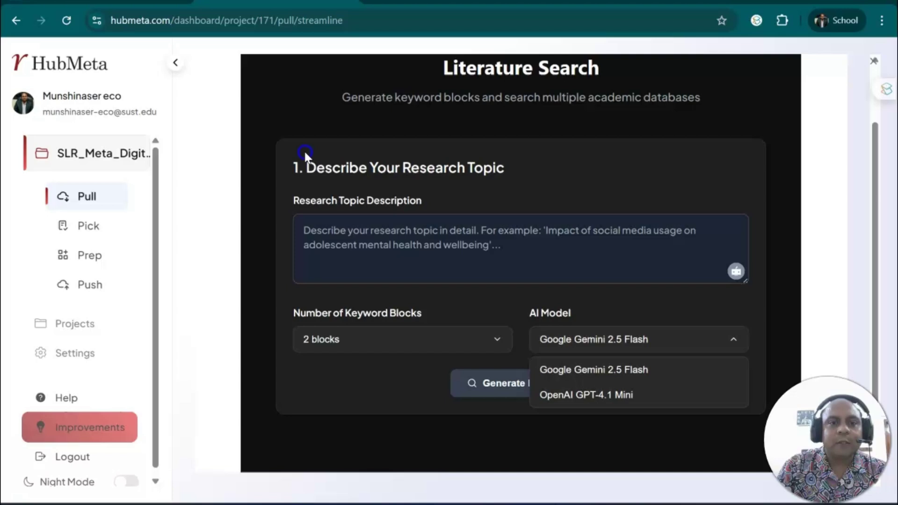
scroll(328, 215, "up", 2)
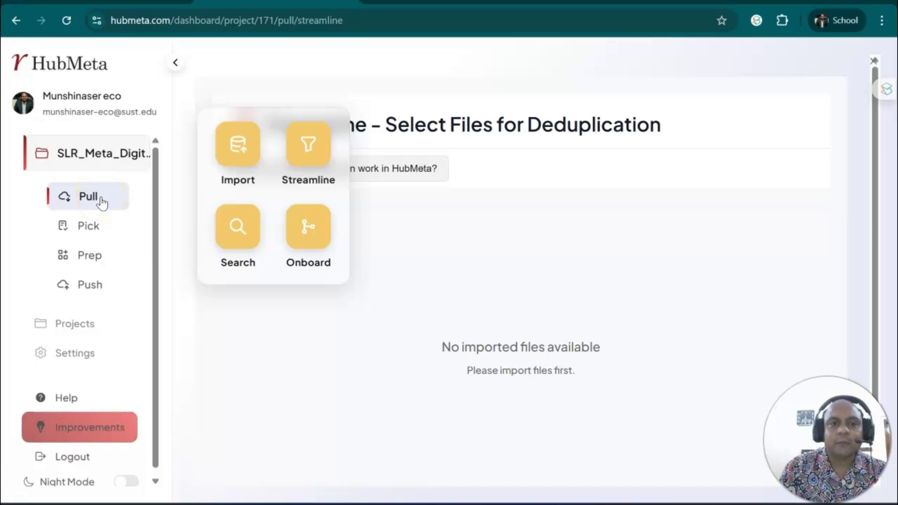
left_click(237, 159)
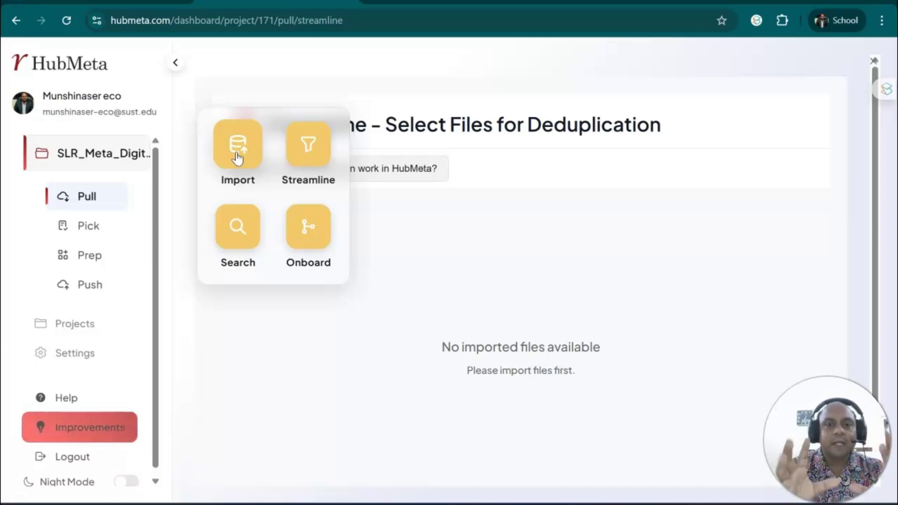
left_click(254, 235)
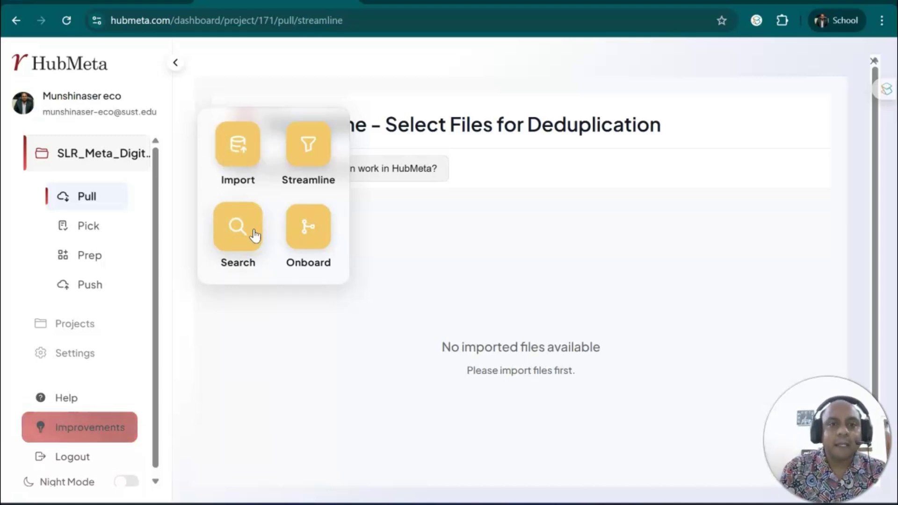
left_click(81, 231)
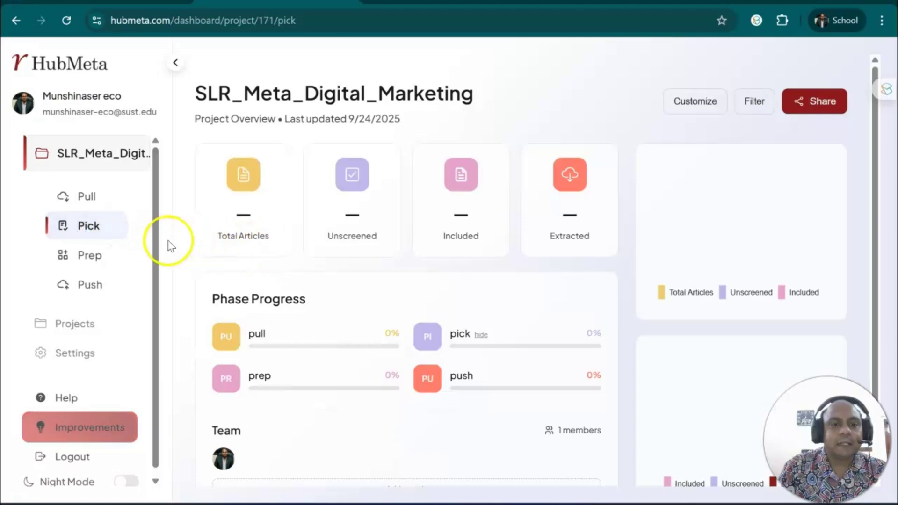
- Open the DeepScan full-text screening page from the Pick flyout
mouse_move(99, 226)
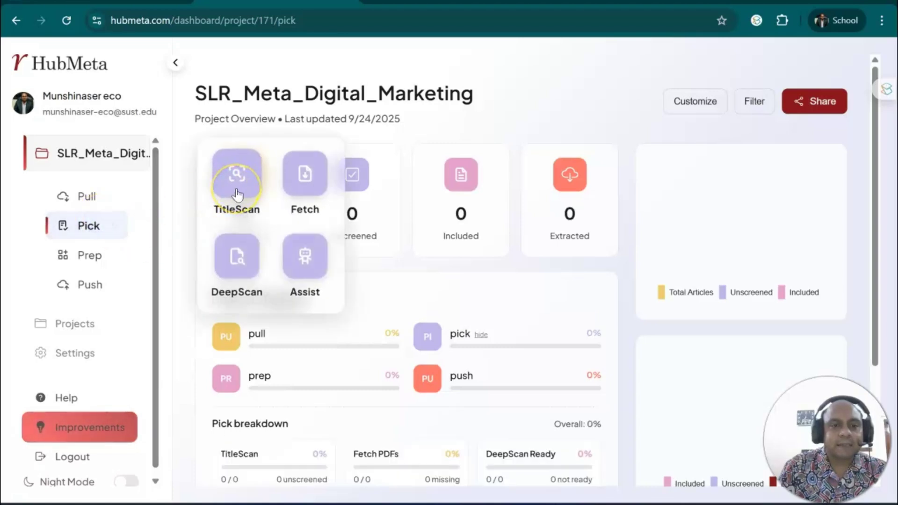
left_click(239, 268)
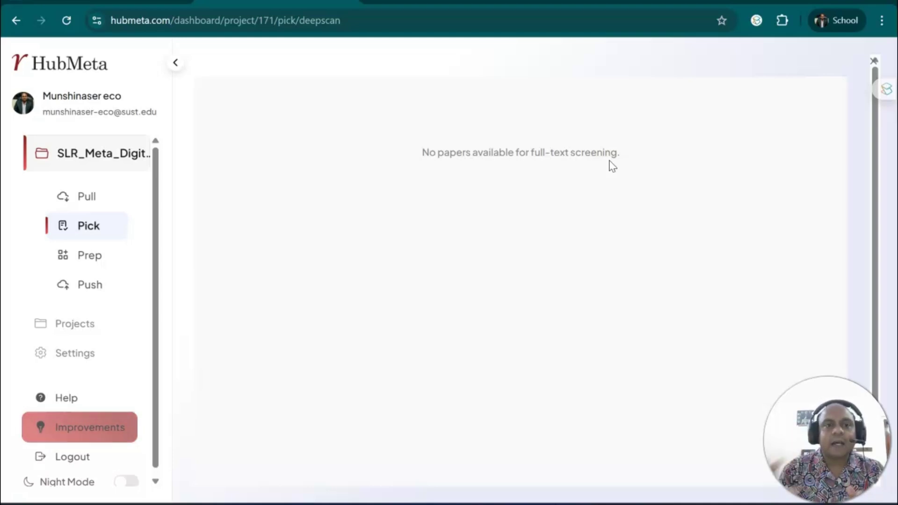
mouse_move(111, 225)
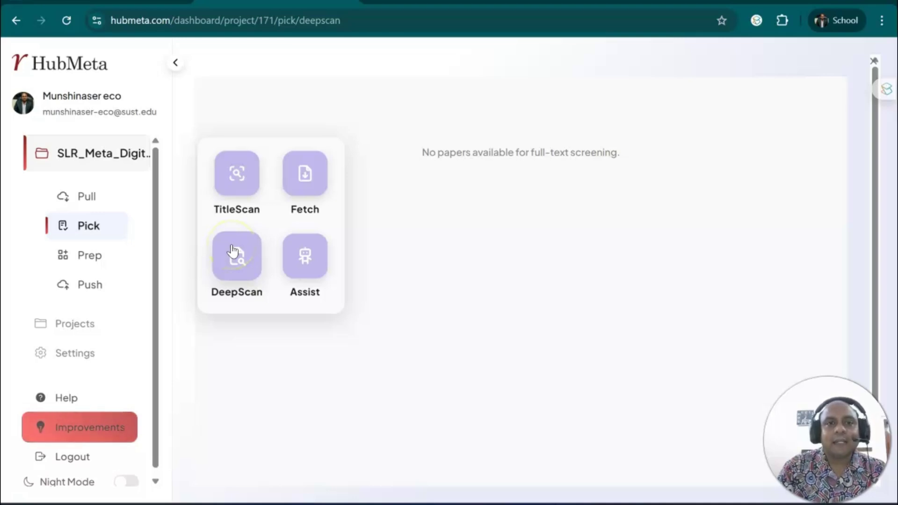
- Open the Prep stage overview and show its Catalog, Viewer, Codebook and AIExtract tools
left_click(93, 255)
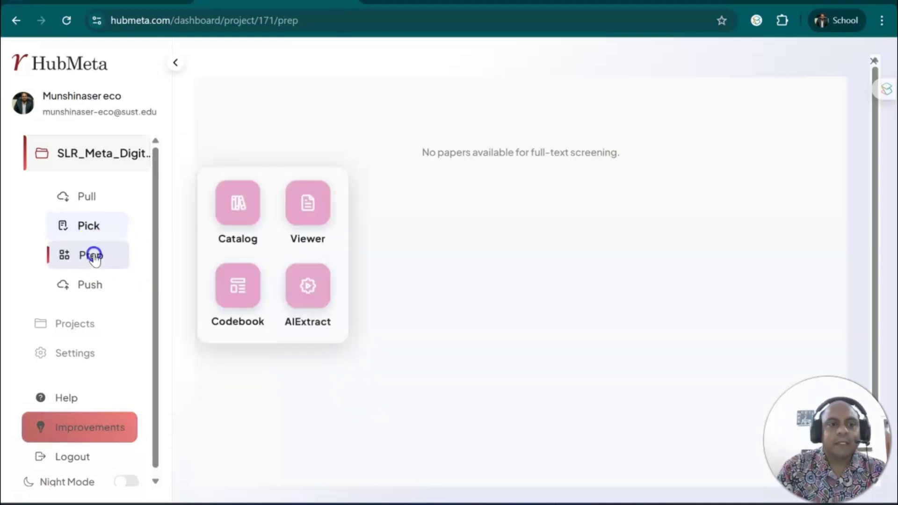
left_click(114, 256)
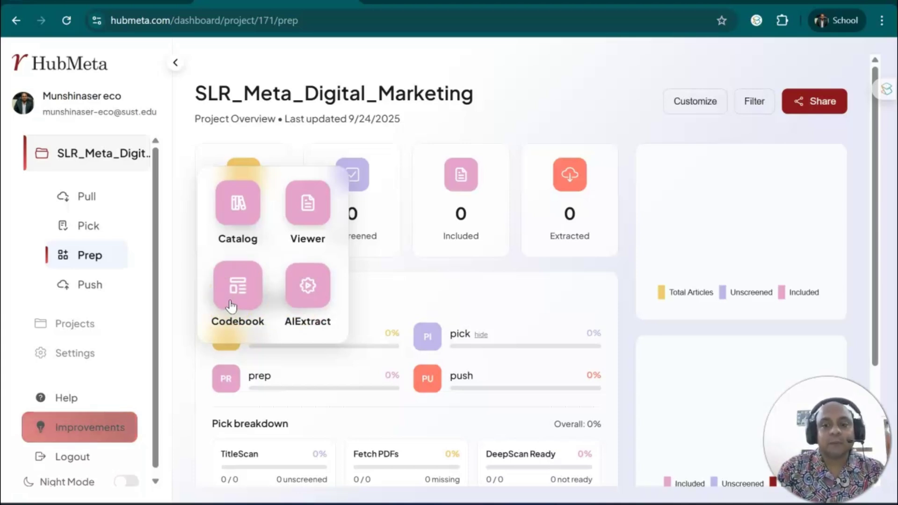
- Open the Push stage overview, check the coming-soon Analyze tile, and select the Export tile
left_click(96, 284)
mouse_move(97, 295)
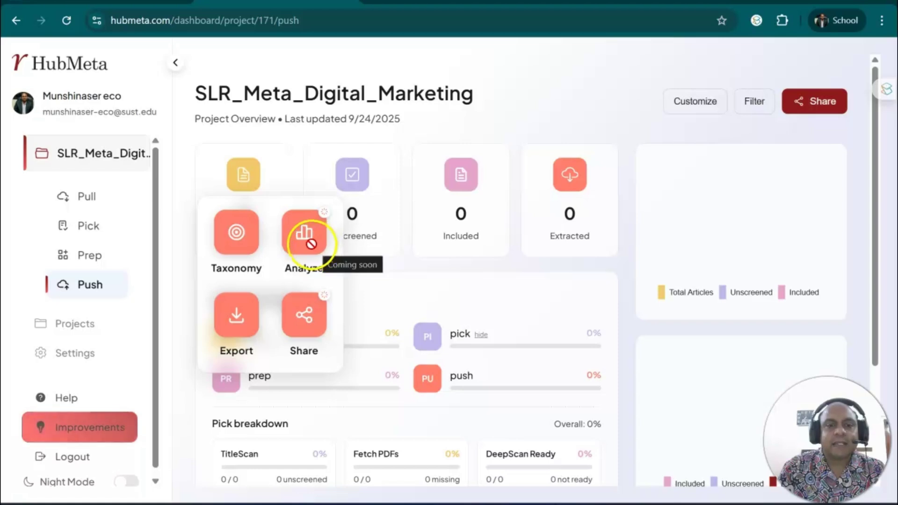
left_click(246, 320)
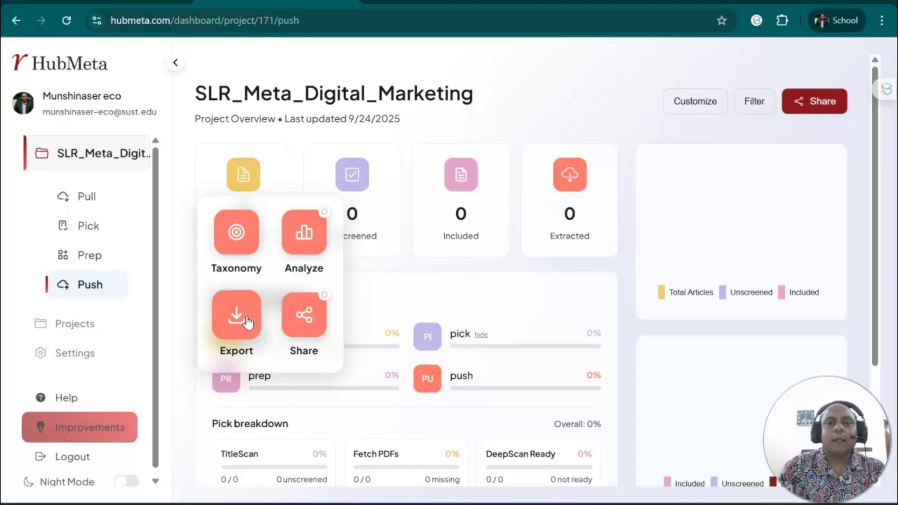
left_click(236, 315)
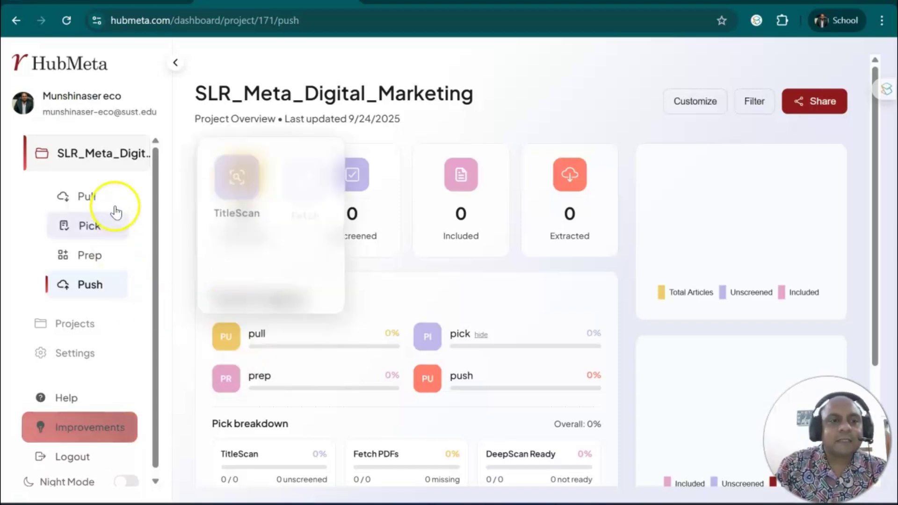
mouse_move(110, 195)
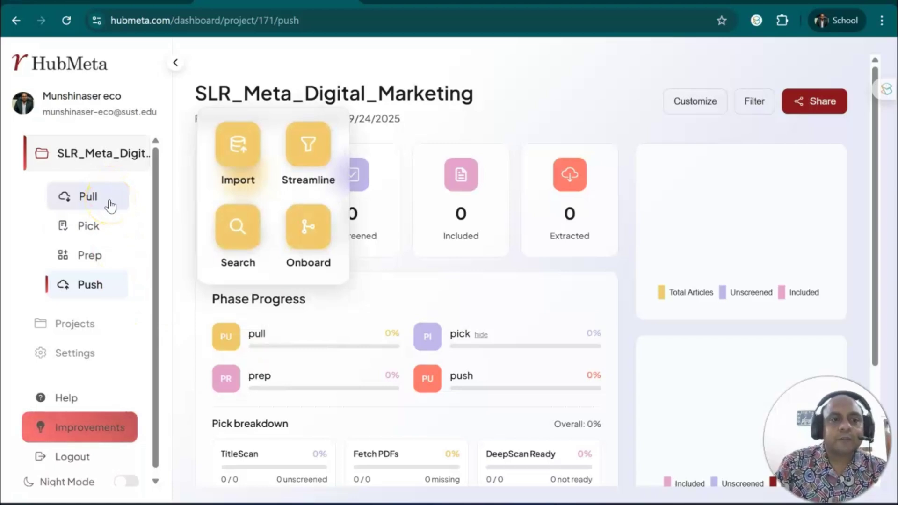
left_click(105, 210)
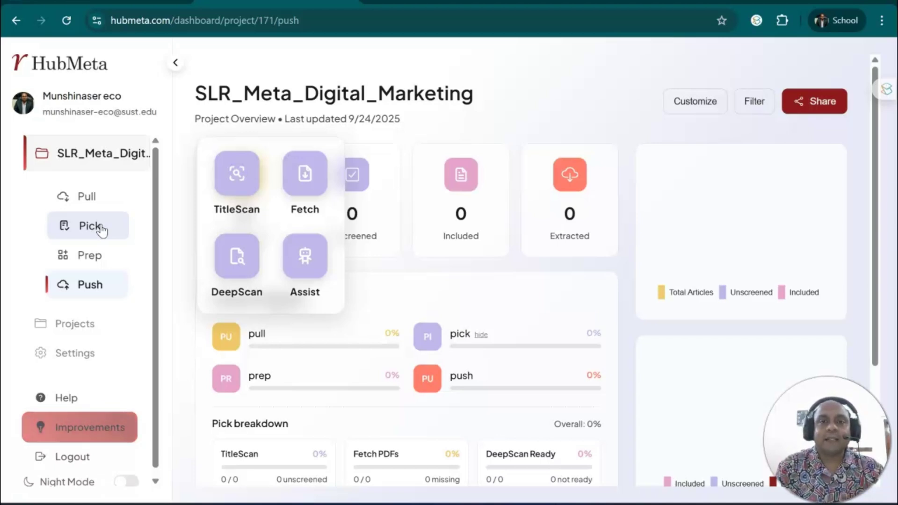
left_click(77, 262)
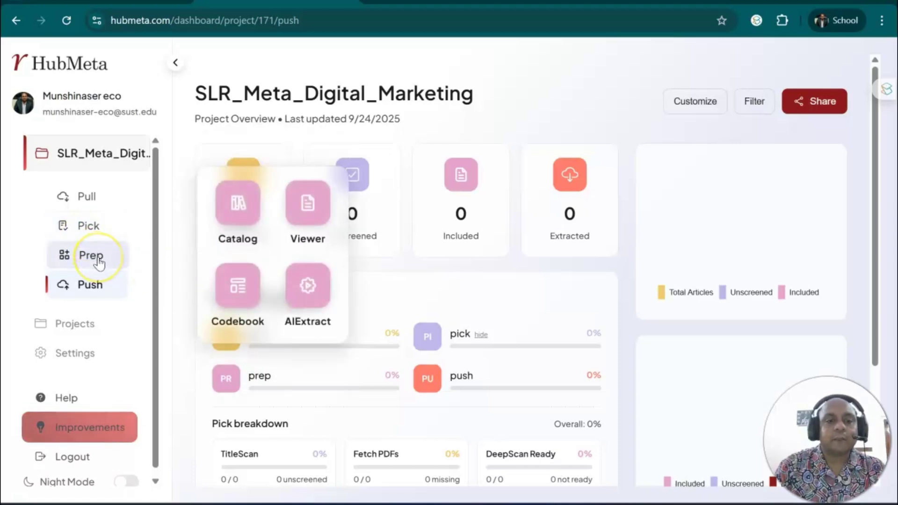
mouse_move(95, 285)
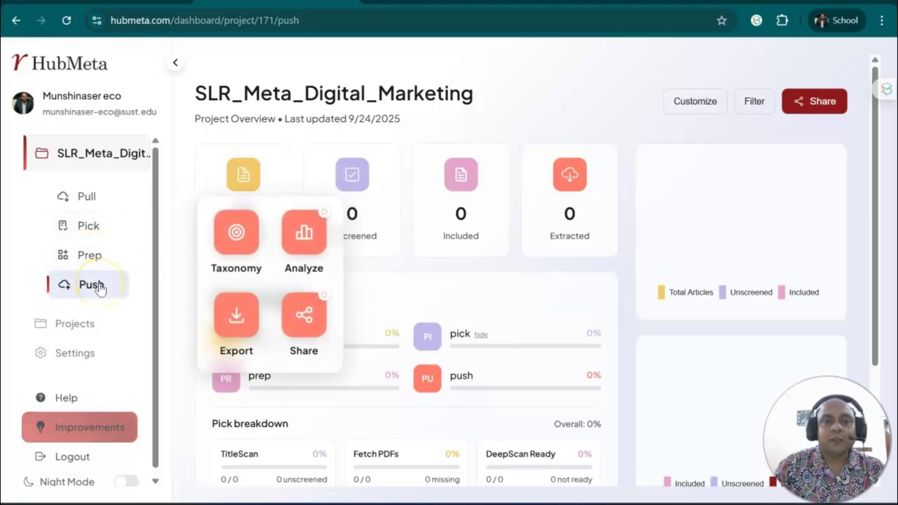